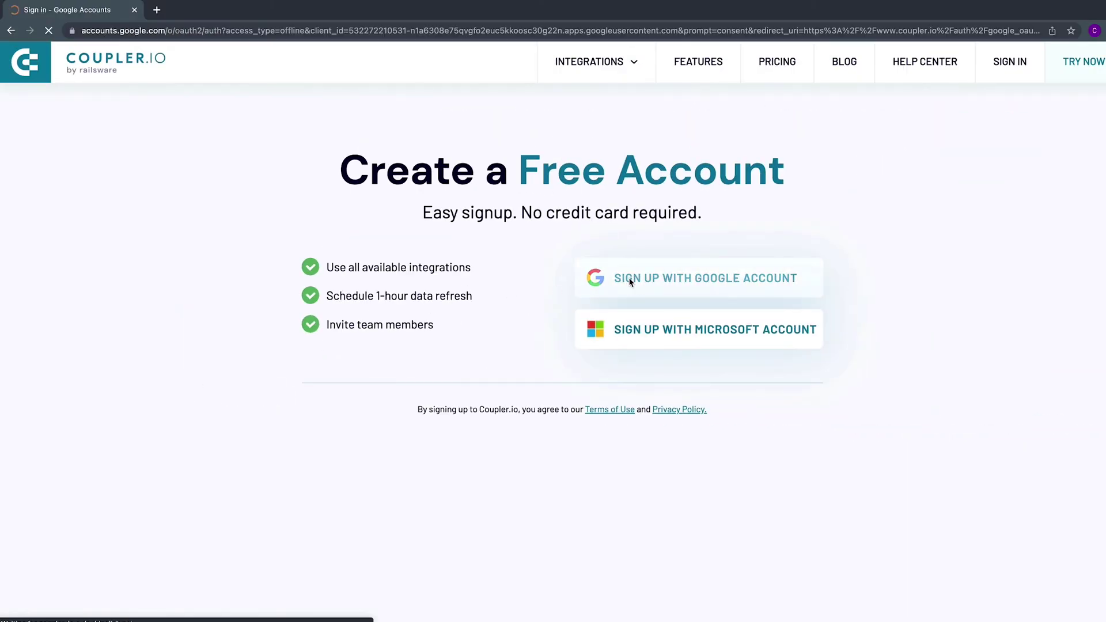
Sign in and add a new importer titled 'Pipedrive Deals'.
{"action": "left_click", "coordinate": [527, 337]}
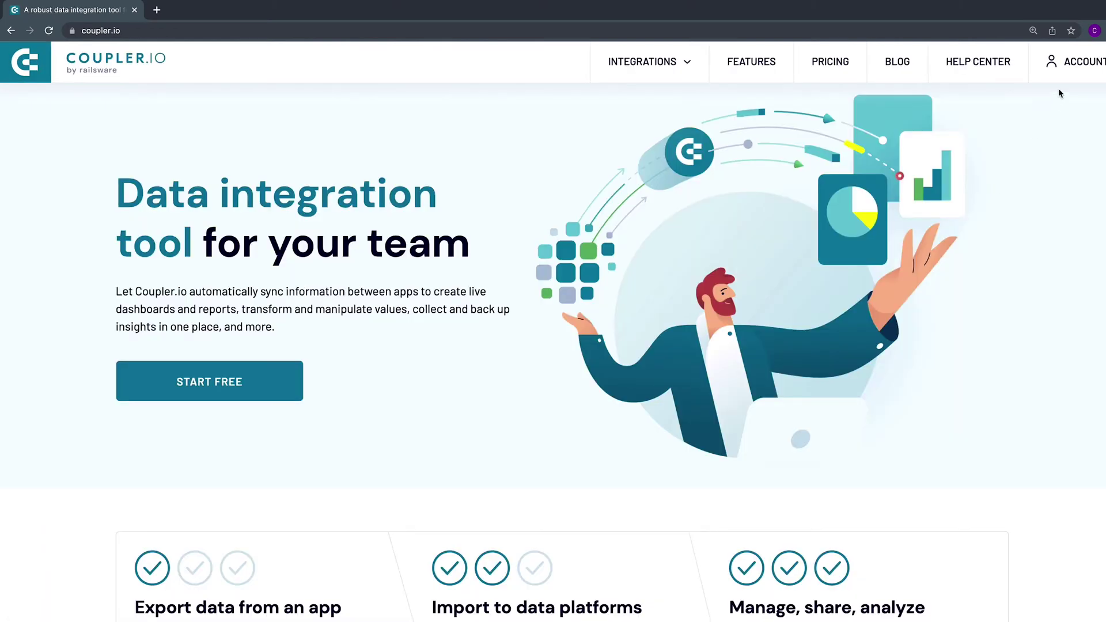
{"action": "left_click", "coordinate": [1082, 60]}
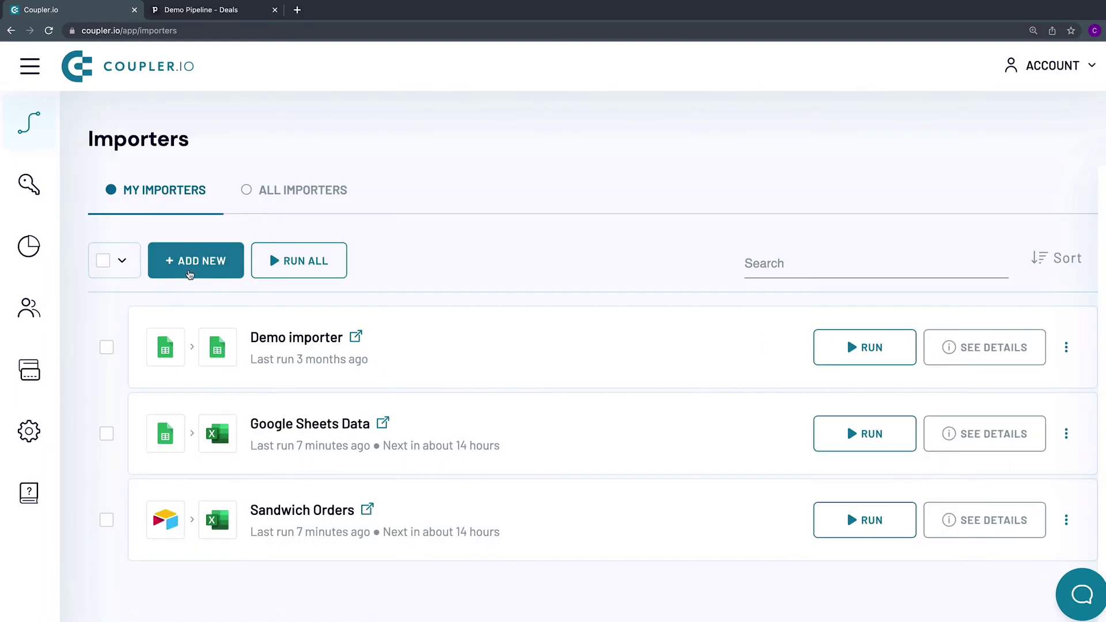
{"action": "left_click", "coordinate": [190, 275]}
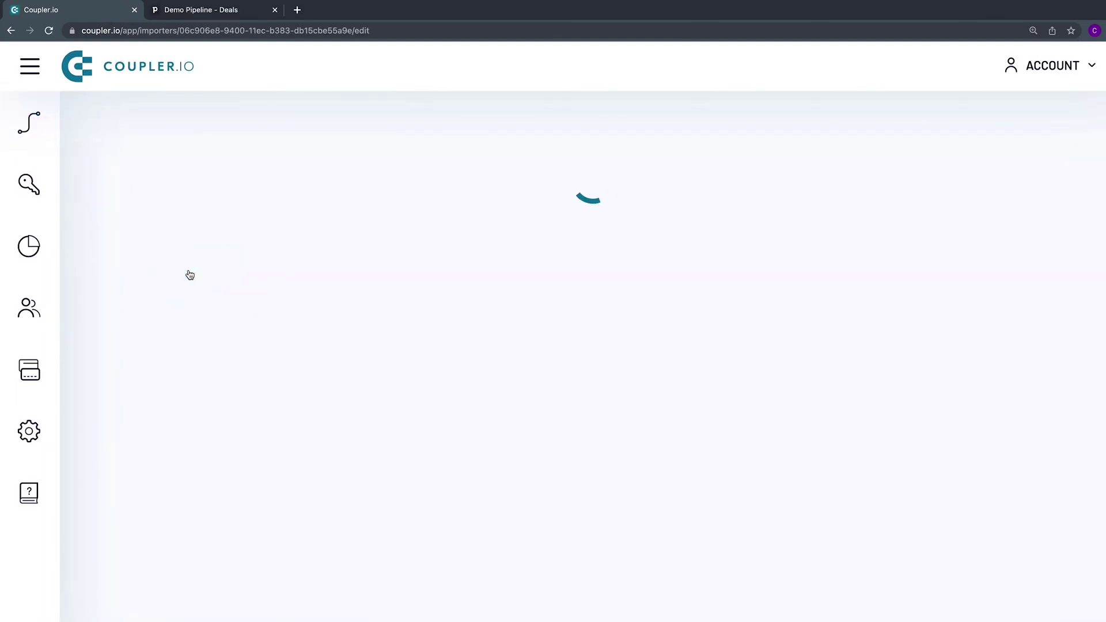
{"action": "left_click", "coordinate": [352, 217]}
{"action": "triple_click", "coordinate": [351, 217]}
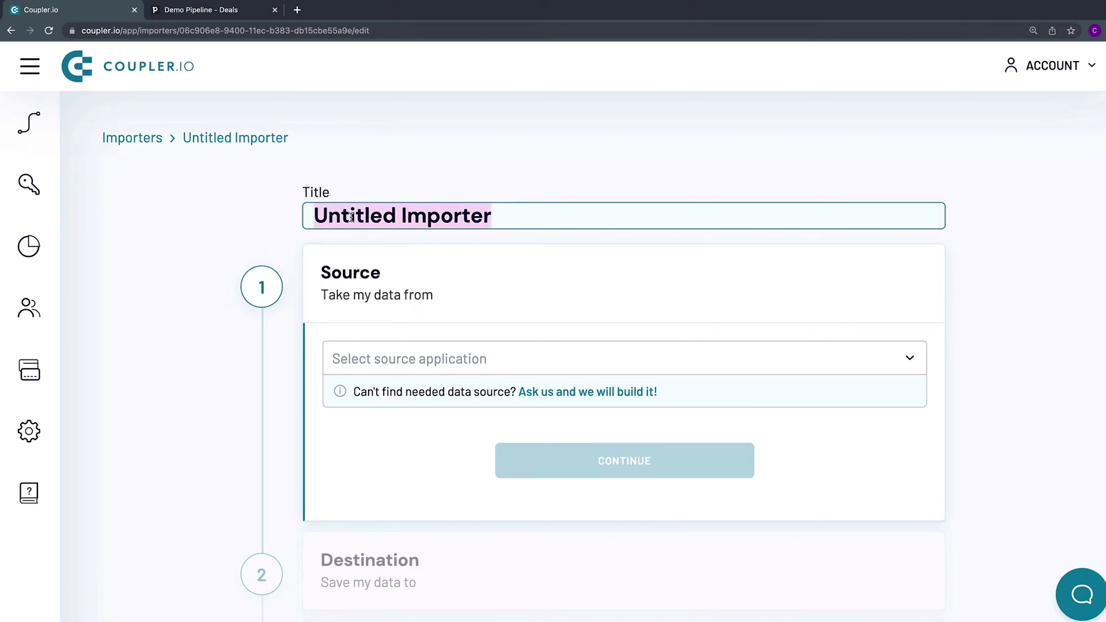
{"action": "type", "text": "Pipedrive Deals"}
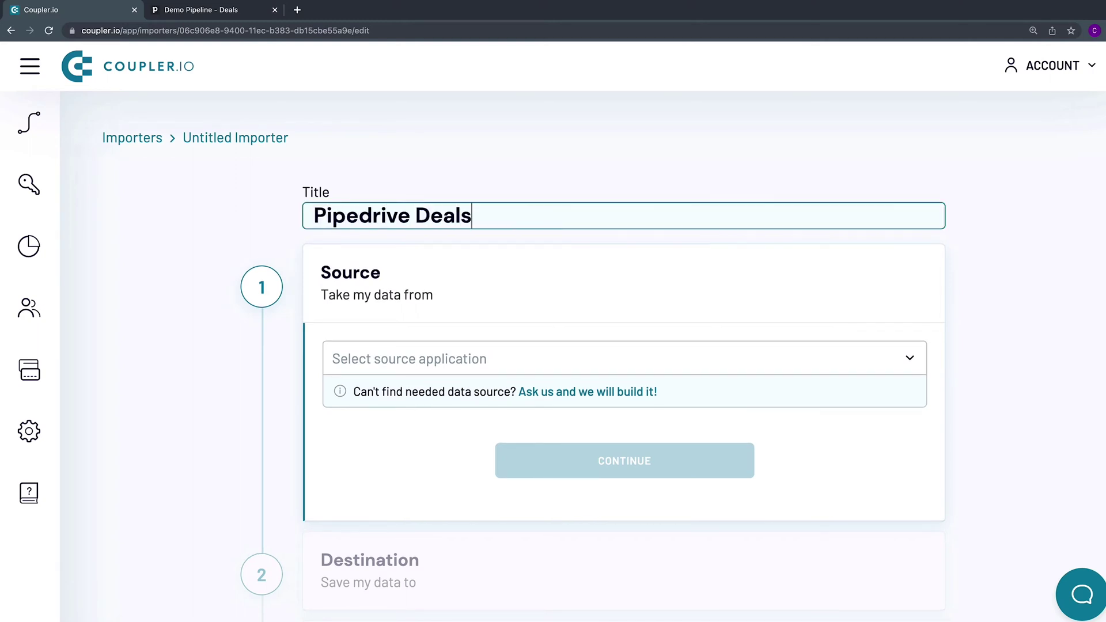
{"action": "key", "text": "Return"}
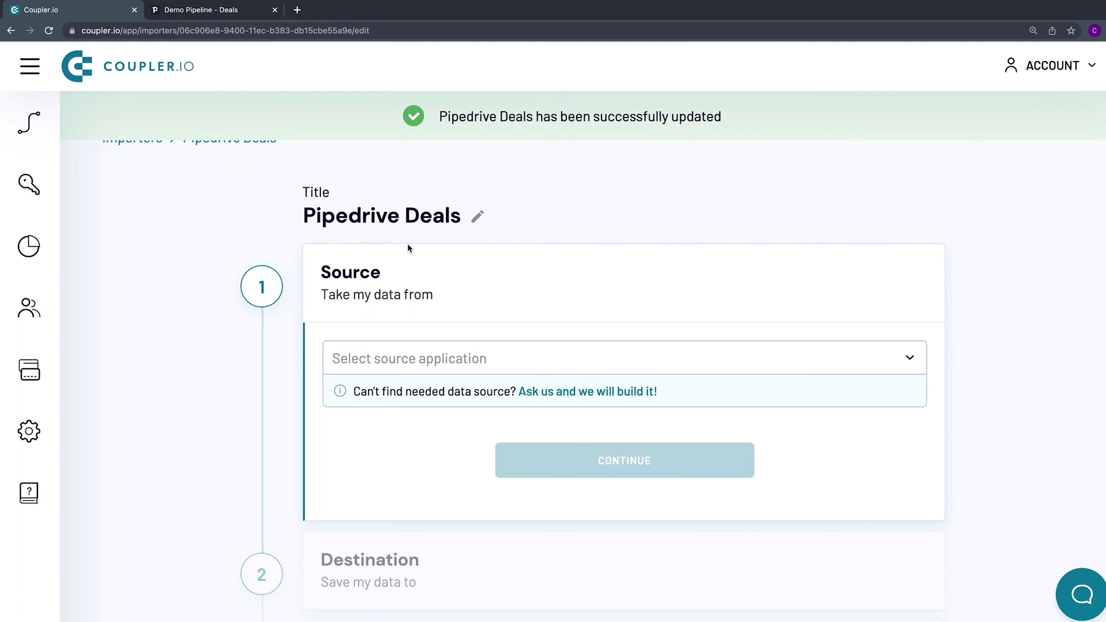
Select Pipedrive as the importer's source application and confirm it.
{"action": "left_click", "coordinate": [407, 363]}
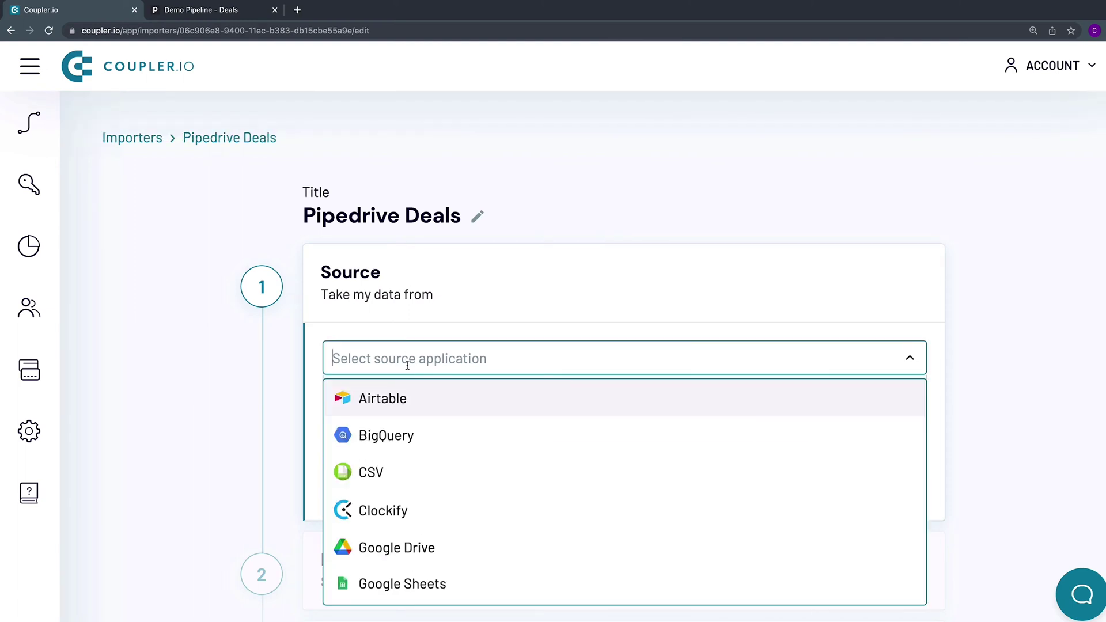
{"action": "type", "text": "pi"}
{"action": "left_click", "coordinate": [394, 434]}
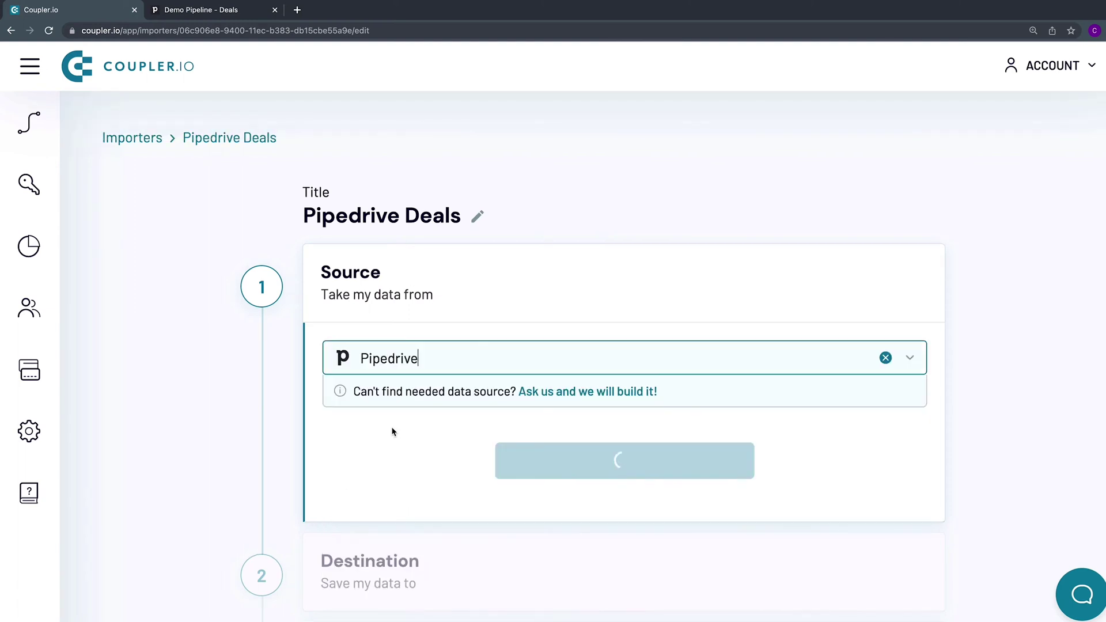
{"action": "left_click", "coordinate": [558, 458]}
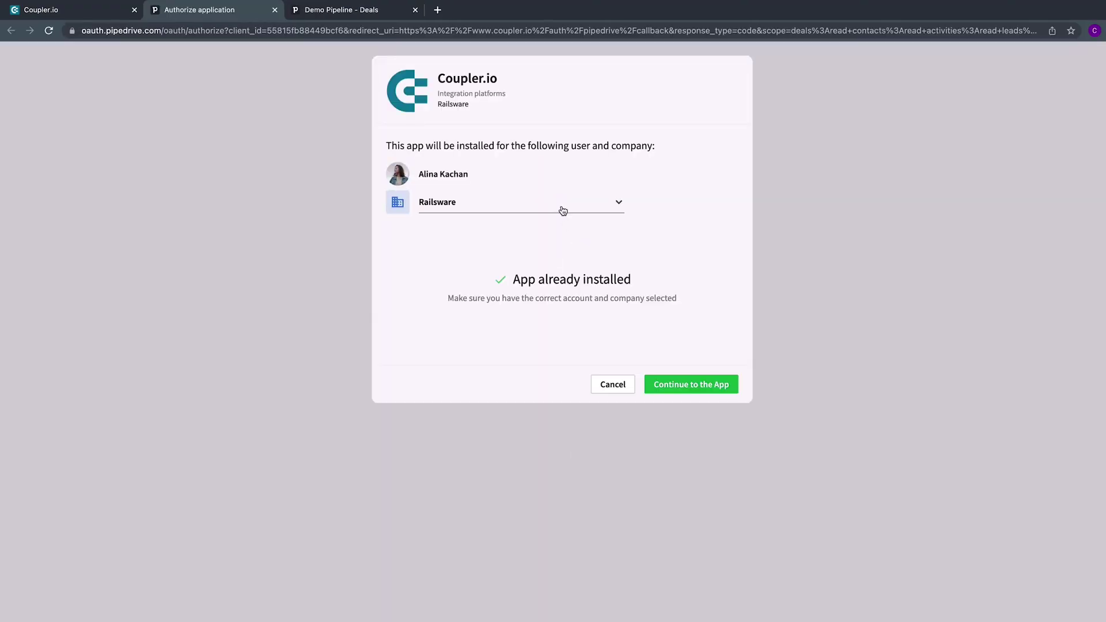
Authorize Coupler.io in Pipedrive with Railsware kept as the company.
{"action": "left_click", "coordinate": [563, 210]}
{"action": "left_click", "coordinate": [563, 210]}
{"action": "left_click", "coordinate": [670, 388]}
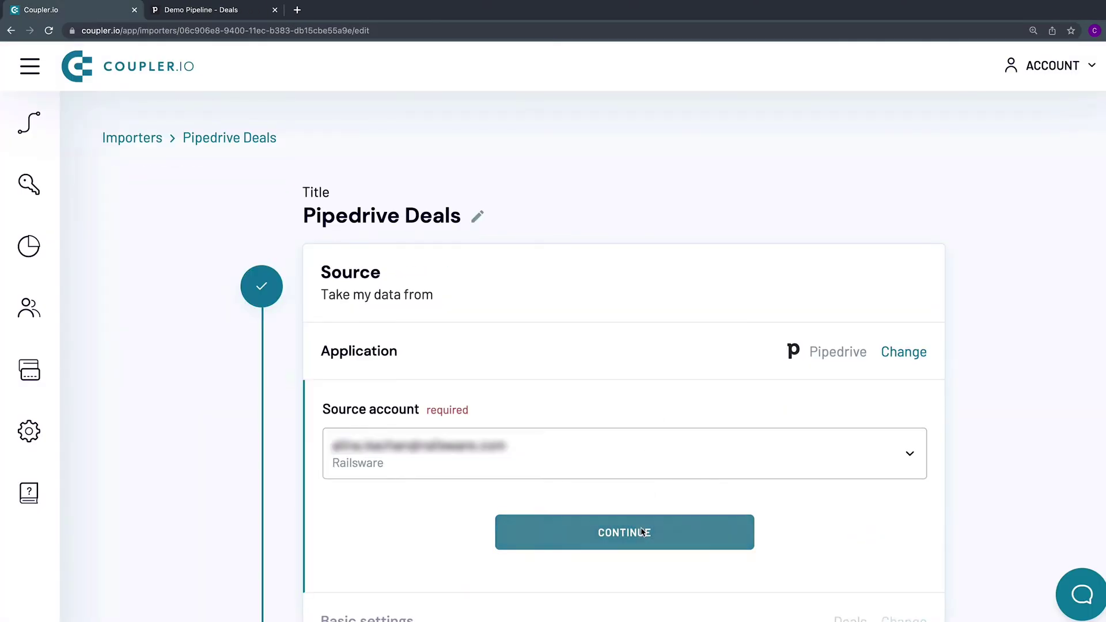
Confirm the Railsware source account, keep Deals as the data entity, and go to the Filter ID field.
{"action": "left_click", "coordinate": [644, 530]}
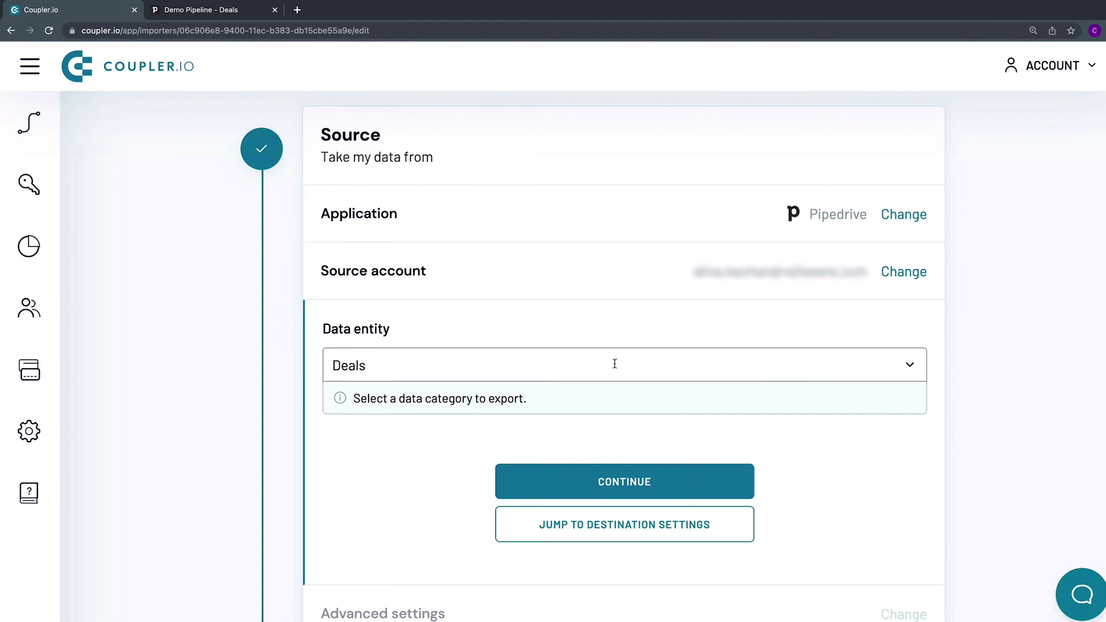
{"action": "left_click", "coordinate": [615, 363]}
{"action": "left_click", "coordinate": [614, 363]}
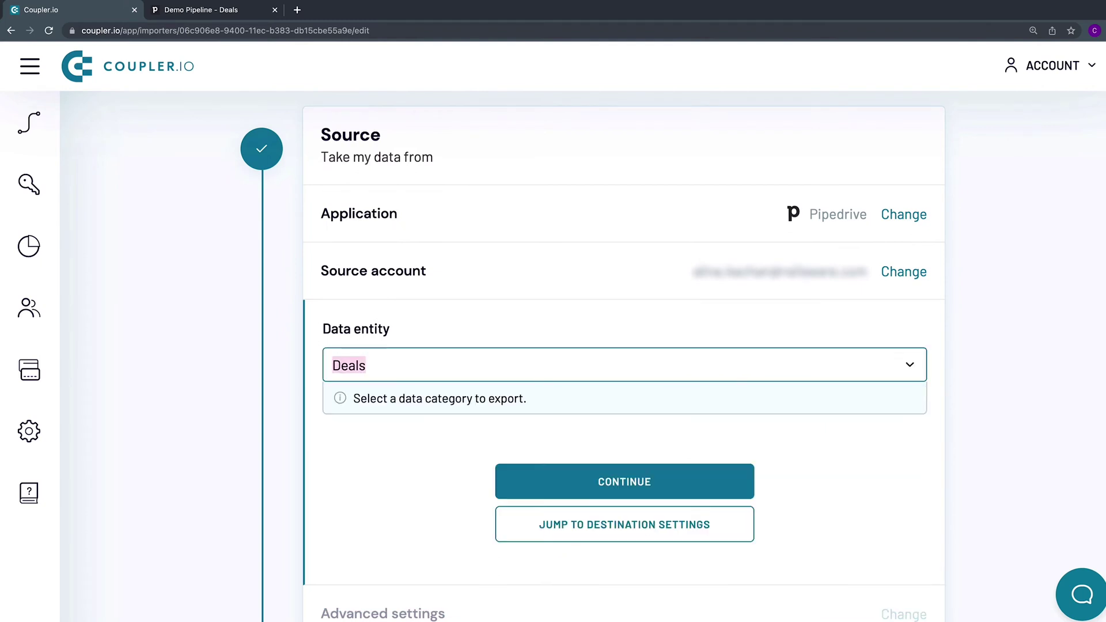
{"action": "left_click", "coordinate": [650, 495]}
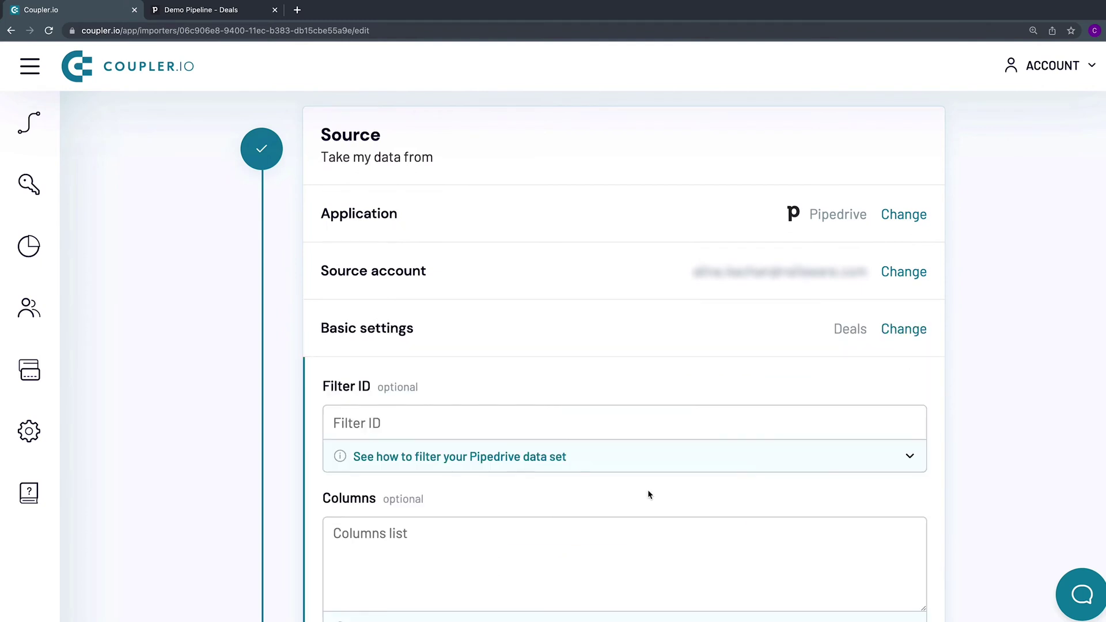
{"action": "scroll", "coordinate": [648, 495], "scroll_direction": "down", "scroll_amount": 2}
{"action": "left_click", "coordinate": [552, 314]}
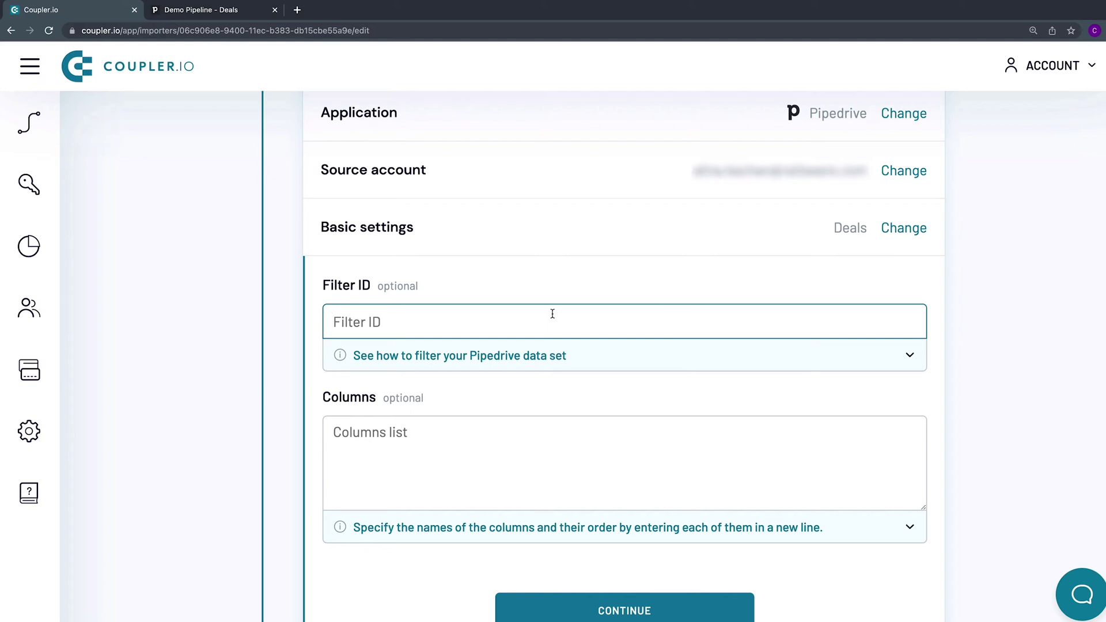
Apply the Won Proposal filter on the Demo Pipeline deals board and select filter ID 32 in its URL.
{"action": "left_click", "coordinate": [220, 18]}
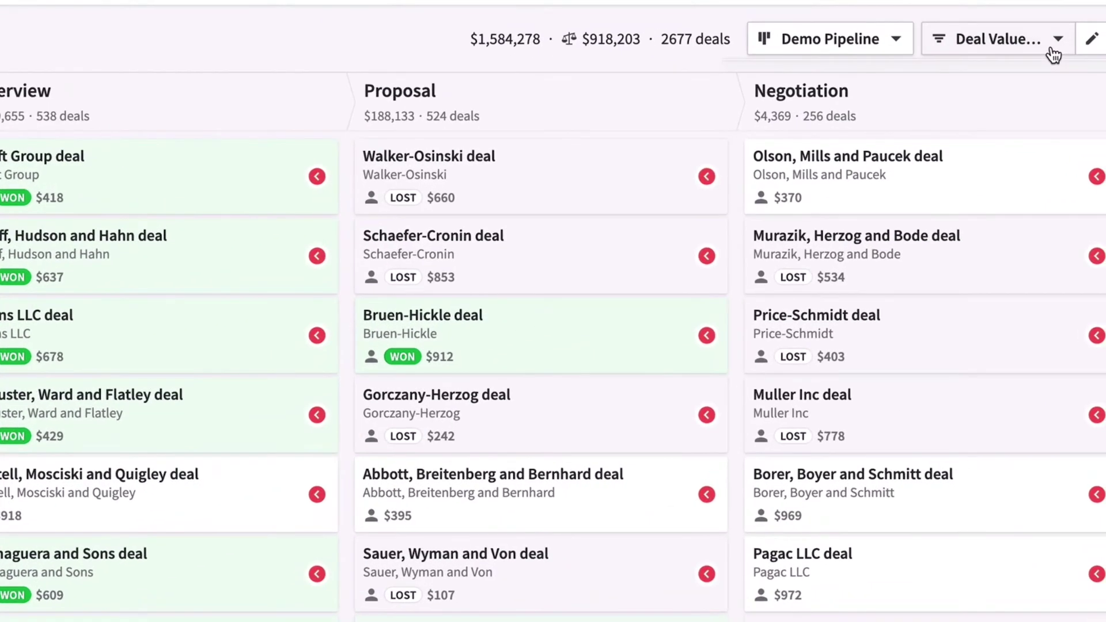
{"action": "left_click", "coordinate": [1053, 56]}
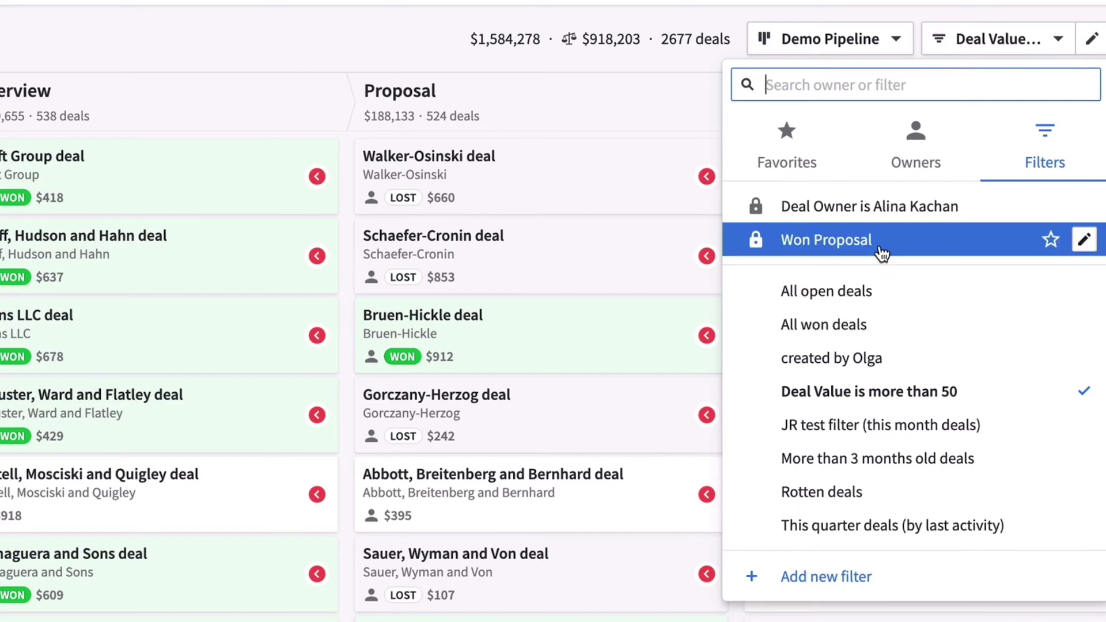
{"action": "left_click", "coordinate": [881, 249]}
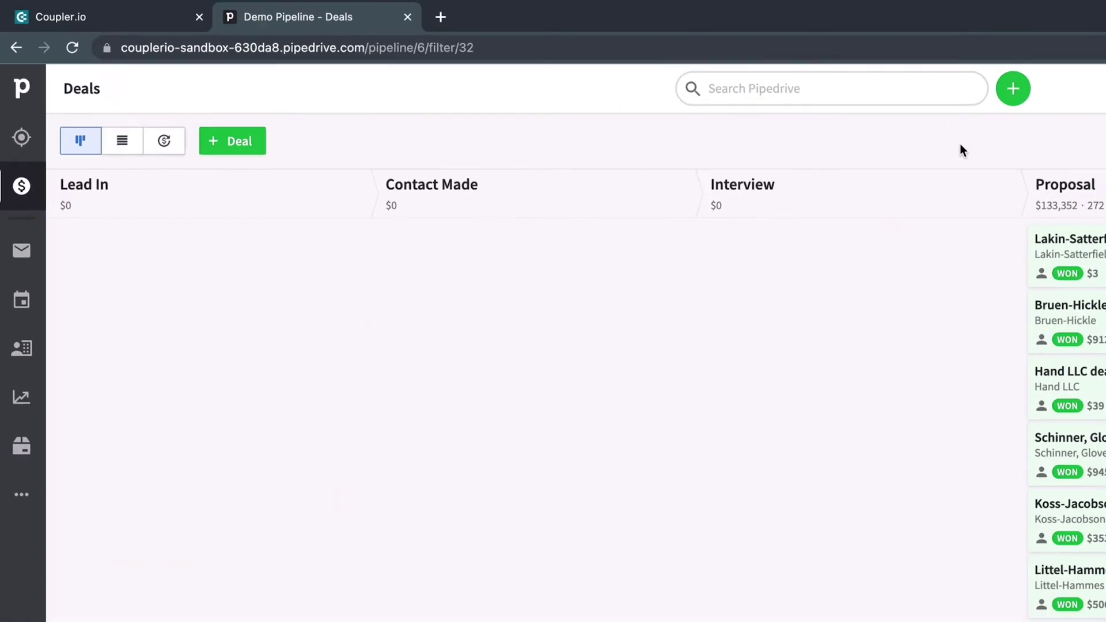
{"action": "left_click", "coordinate": [393, 31]}
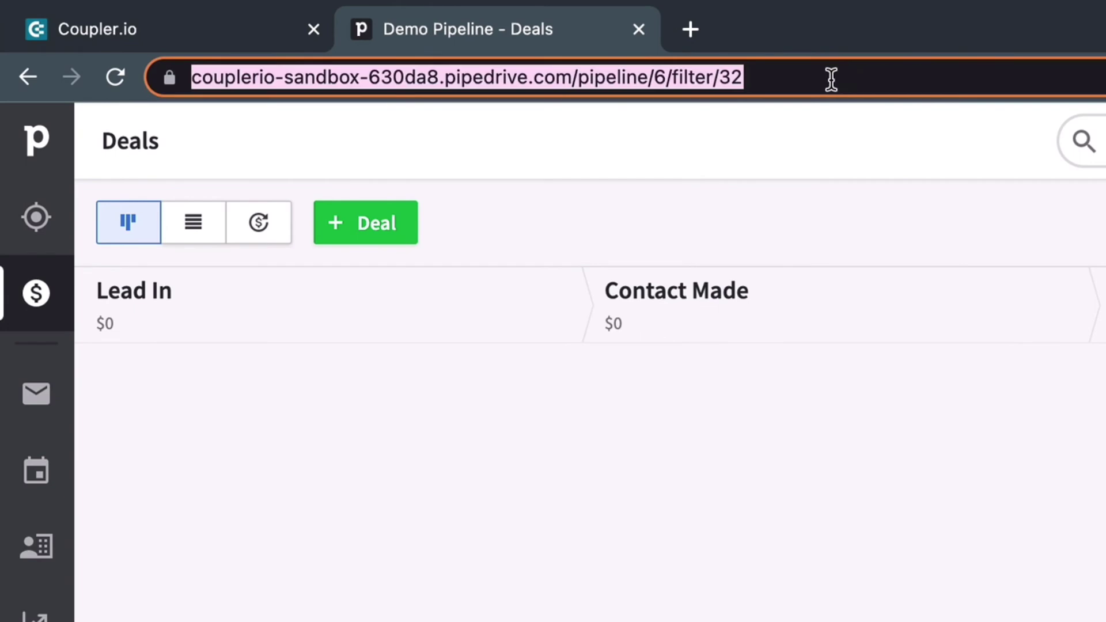
{"action": "double_click", "coordinate": [795, 77]}
{"action": "key", "text": "super+c"}
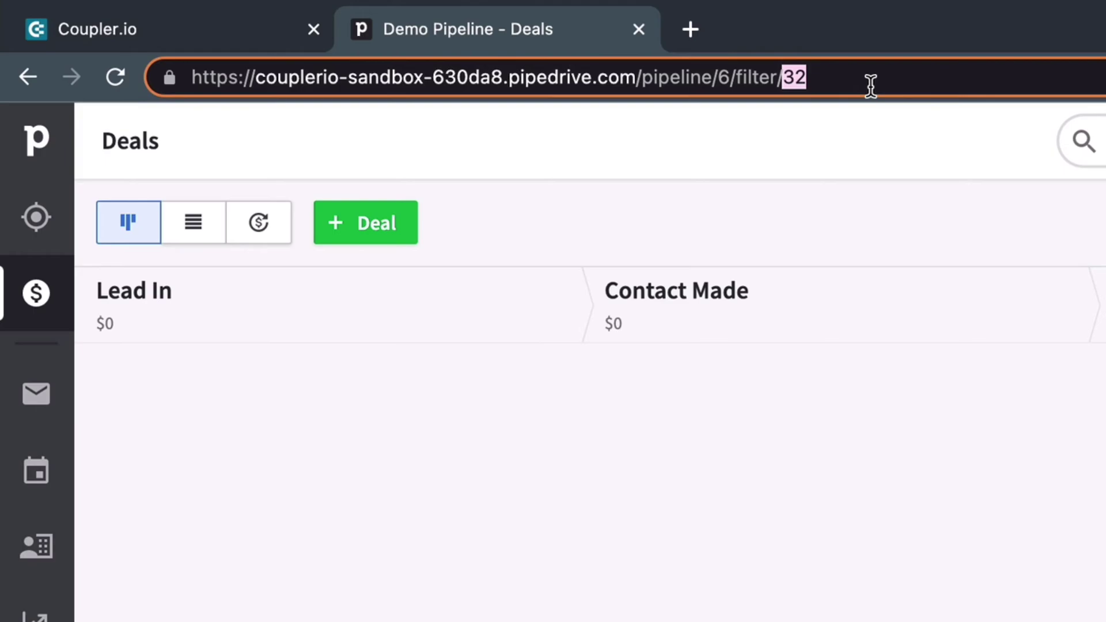
Paste 32 into Filter ID, leave Columns empty, and save the source settings.
{"action": "left_click", "coordinate": [98, 28]}
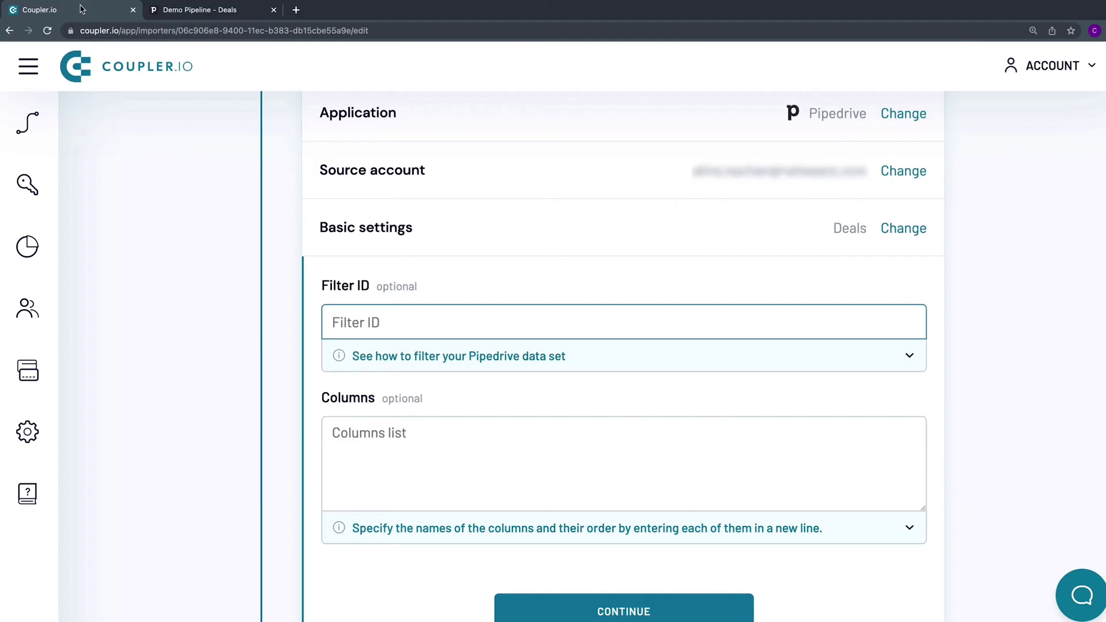
{"action": "key", "text": "super+v"}
{"action": "scroll", "coordinate": [411, 433], "scroll_direction": "down", "scroll_amount": 3}
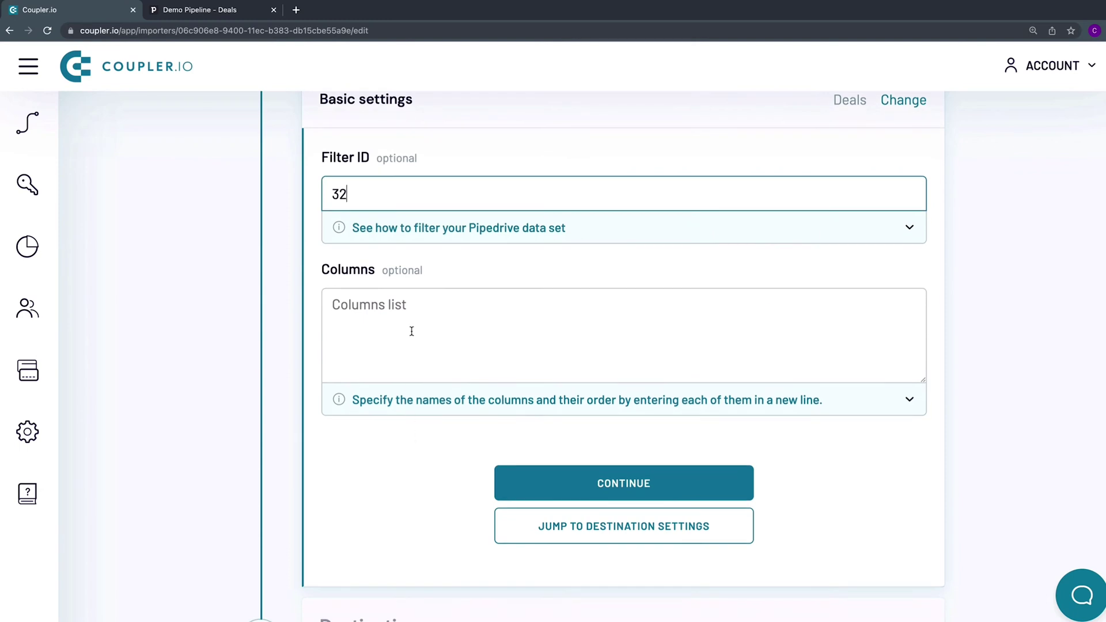
{"action": "left_click", "coordinate": [419, 304]}
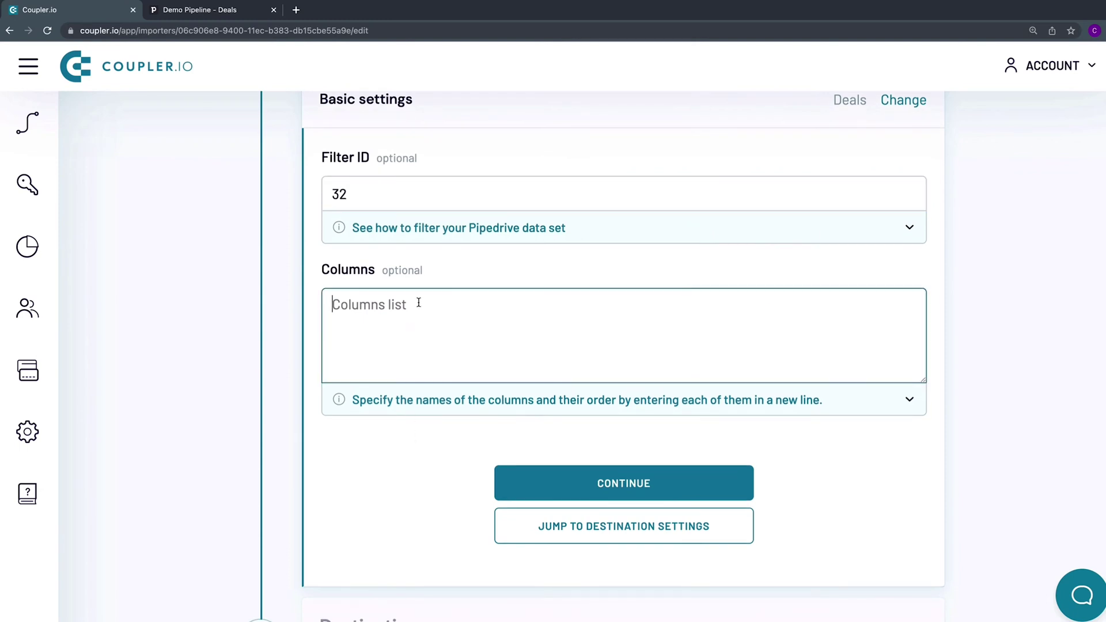
{"action": "left_click", "coordinate": [511, 485]}
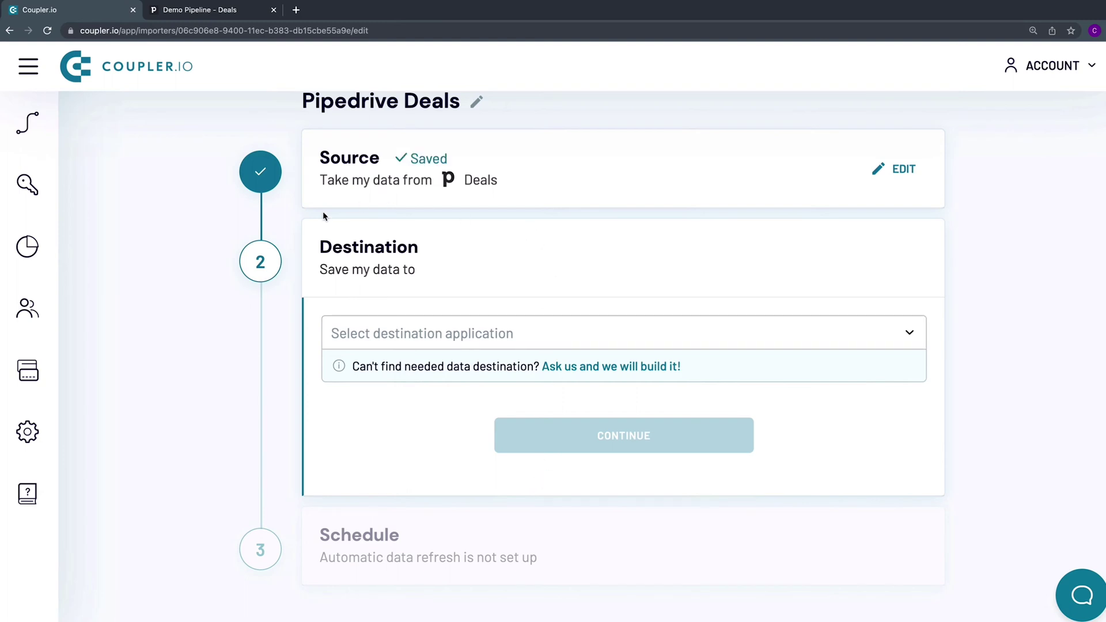
Choose Microsoft Excel as the destination and select the connected Microsoft account.
{"action": "left_click", "coordinate": [363, 323]}
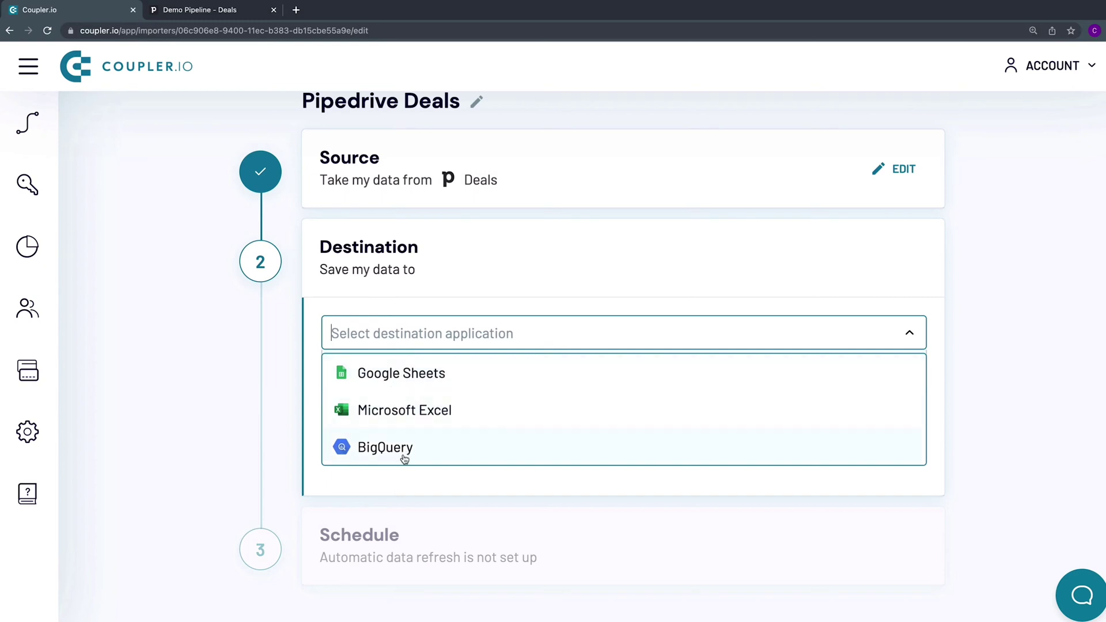
{"action": "left_click", "coordinate": [402, 413]}
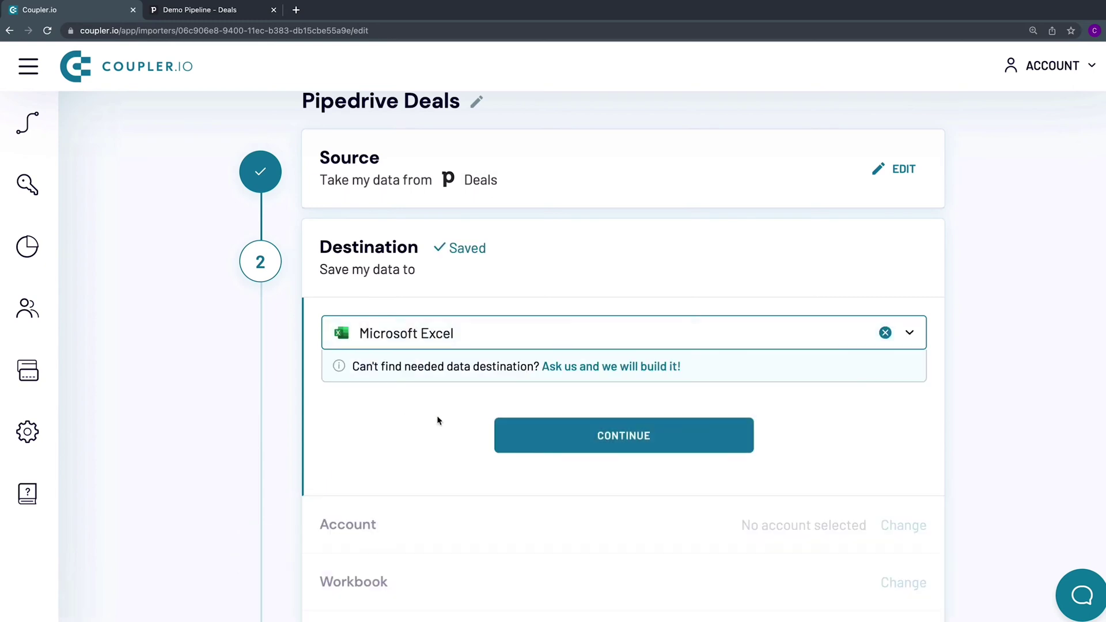
{"action": "left_click", "coordinate": [520, 437]}
{"action": "left_click", "coordinate": [516, 387]}
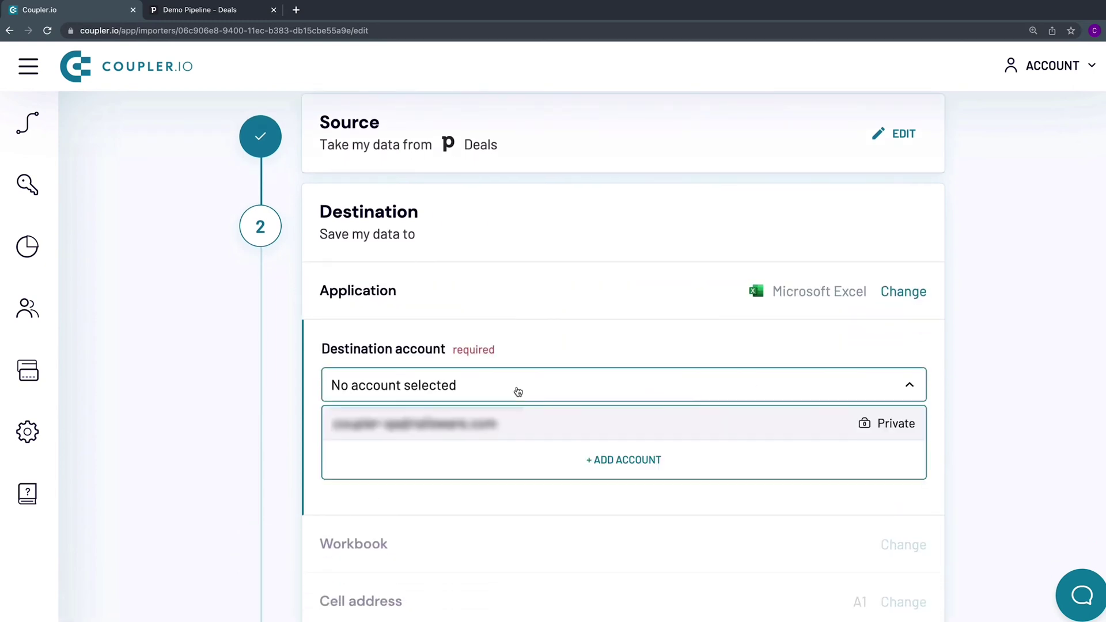
{"action": "left_click", "coordinate": [507, 415]}
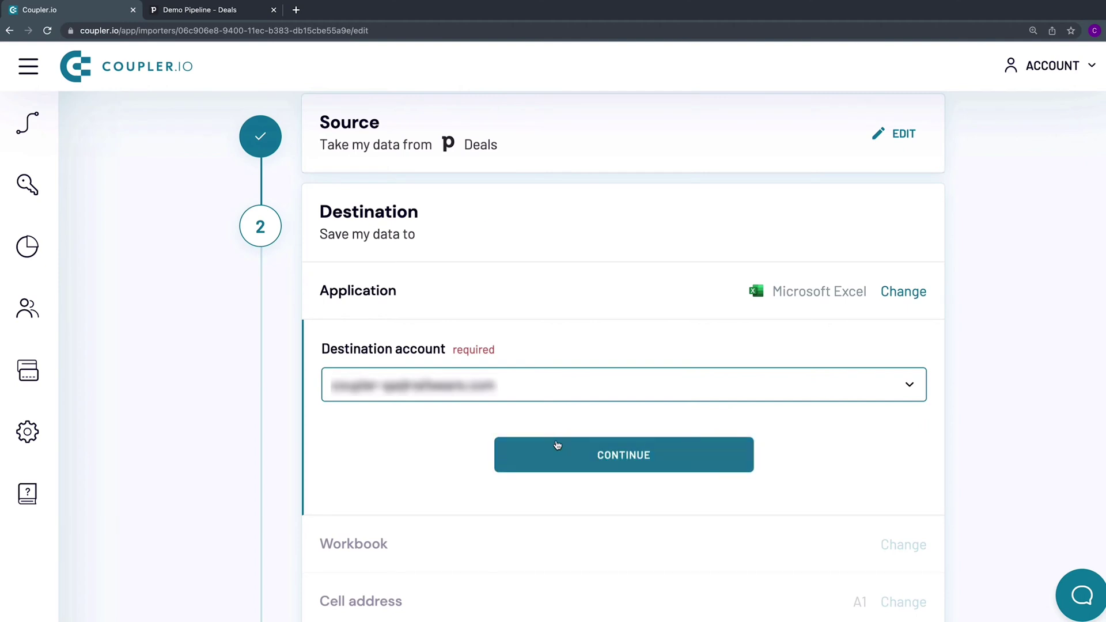
{"action": "left_click", "coordinate": [560, 444]}
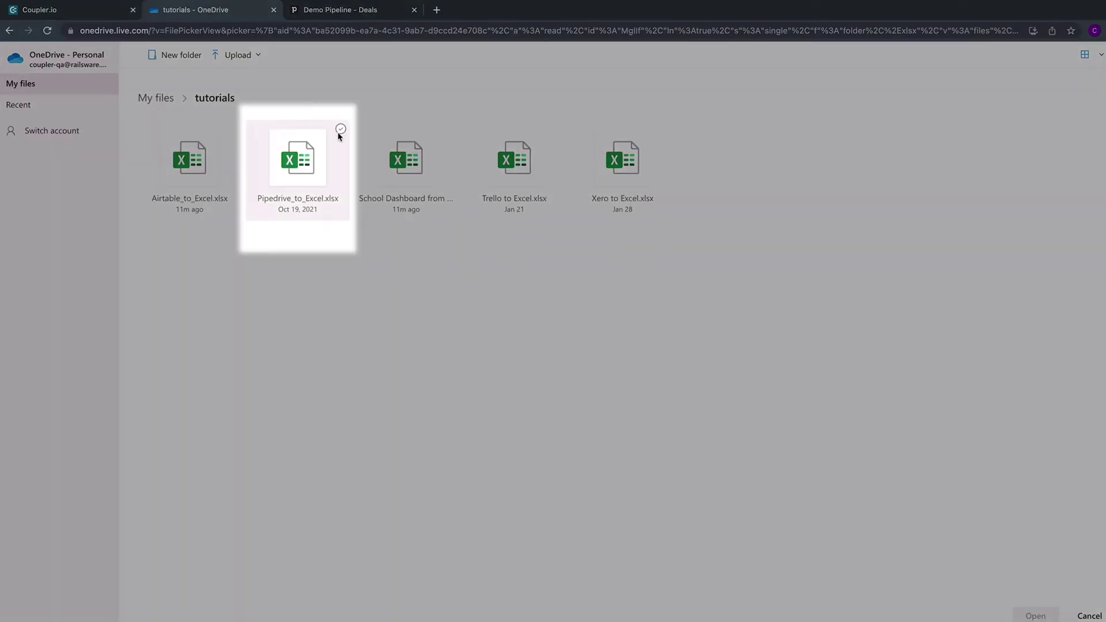
Pick Pipedrive_to_Excel.xlsx from the OneDrive tutorials folder.
{"action": "left_click", "coordinate": [344, 131]}
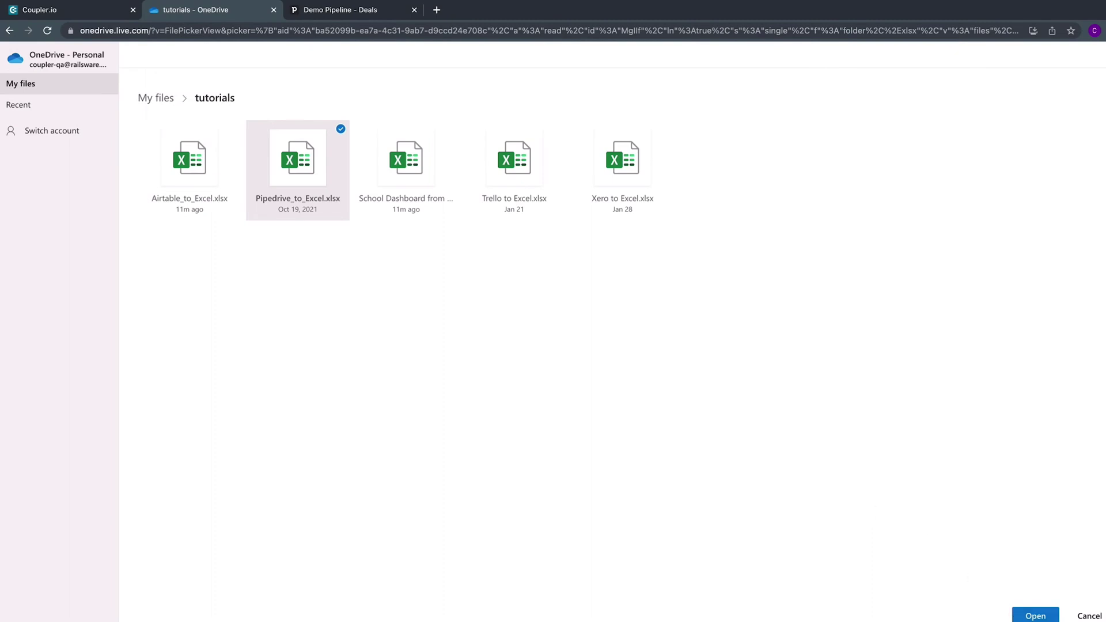
{"action": "left_click", "coordinate": [1015, 616]}
Target Sheet1, keep cell address A1 and Replace import mode.
{"action": "scroll", "coordinate": [792, 444], "scroll_direction": "down", "scroll_amount": 2}
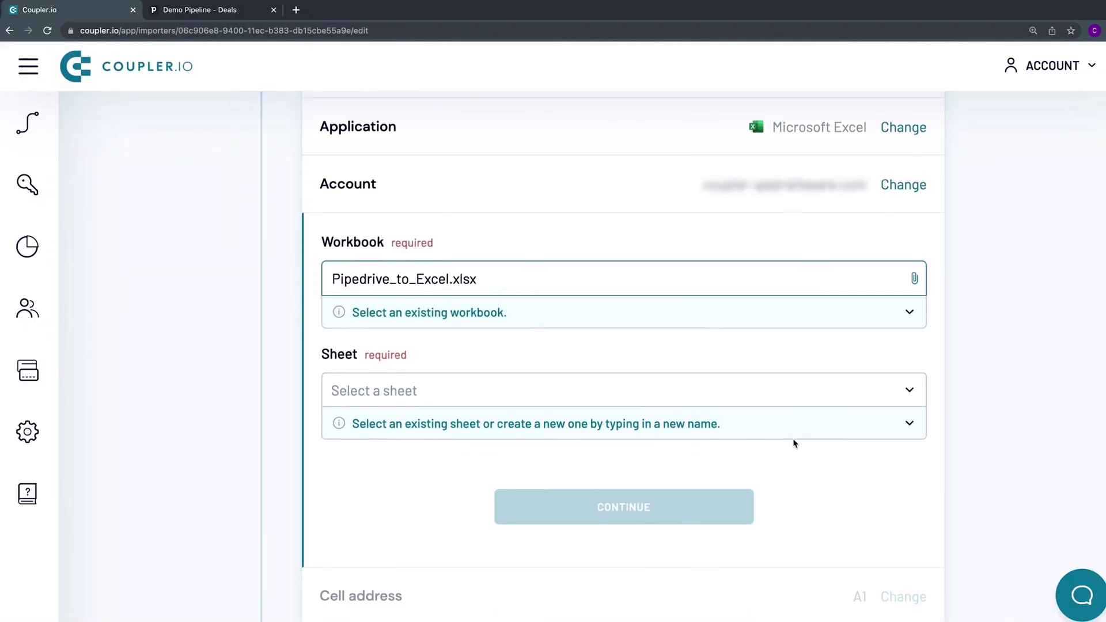
{"action": "left_click", "coordinate": [619, 389]}
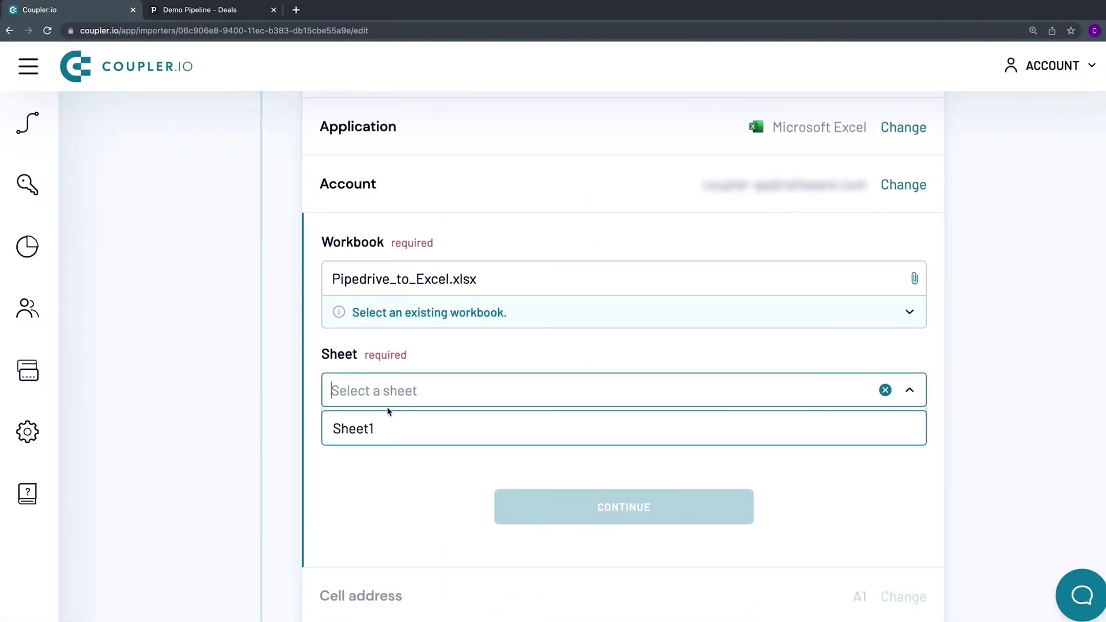
{"action": "left_click", "coordinate": [382, 429]}
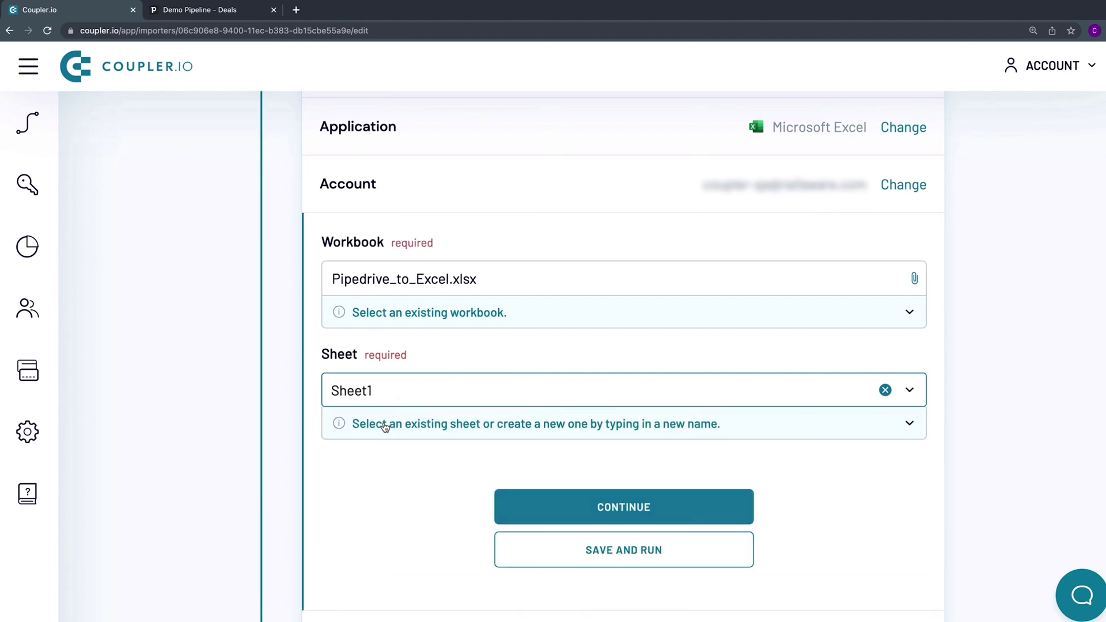
{"action": "scroll", "coordinate": [390, 488], "scroll_direction": "down", "scroll_amount": 2}
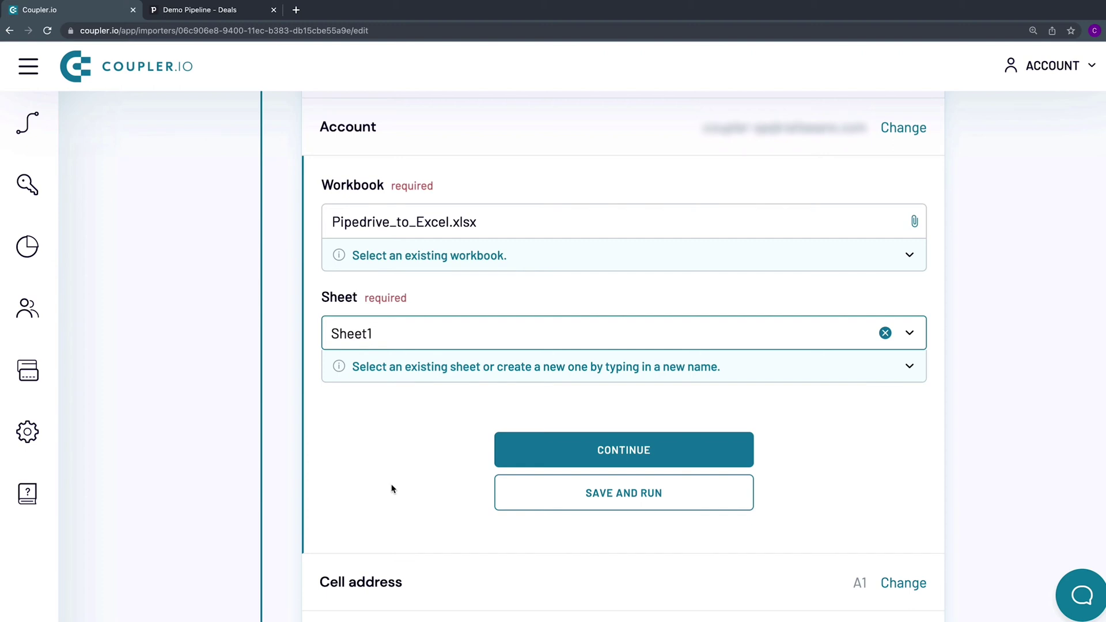
{"action": "left_click", "coordinate": [544, 455]}
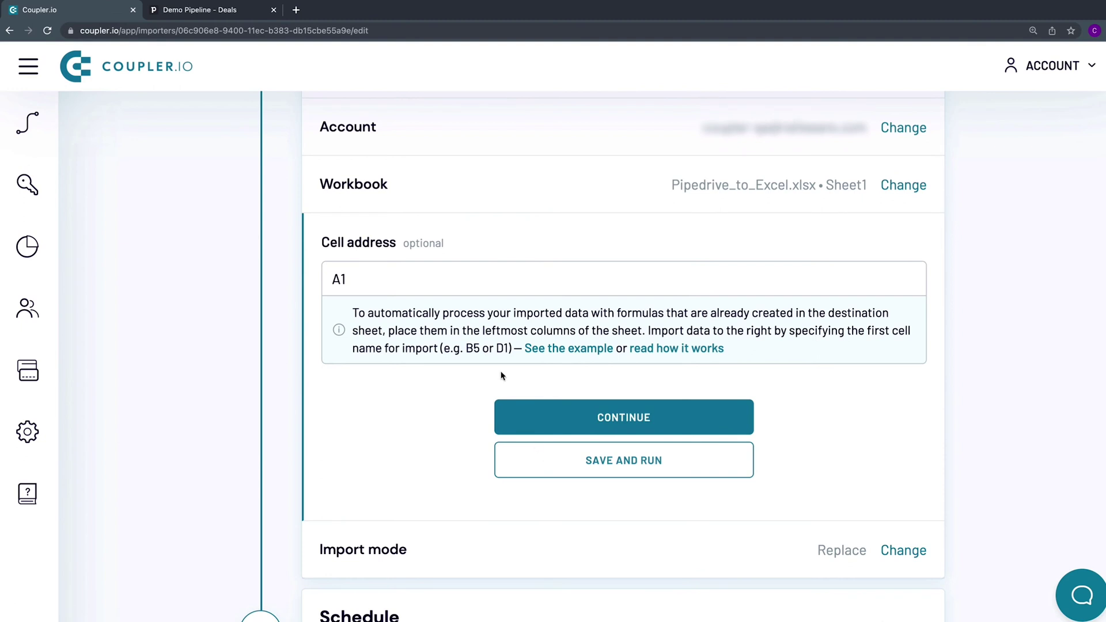
{"action": "left_click", "coordinate": [549, 412]}
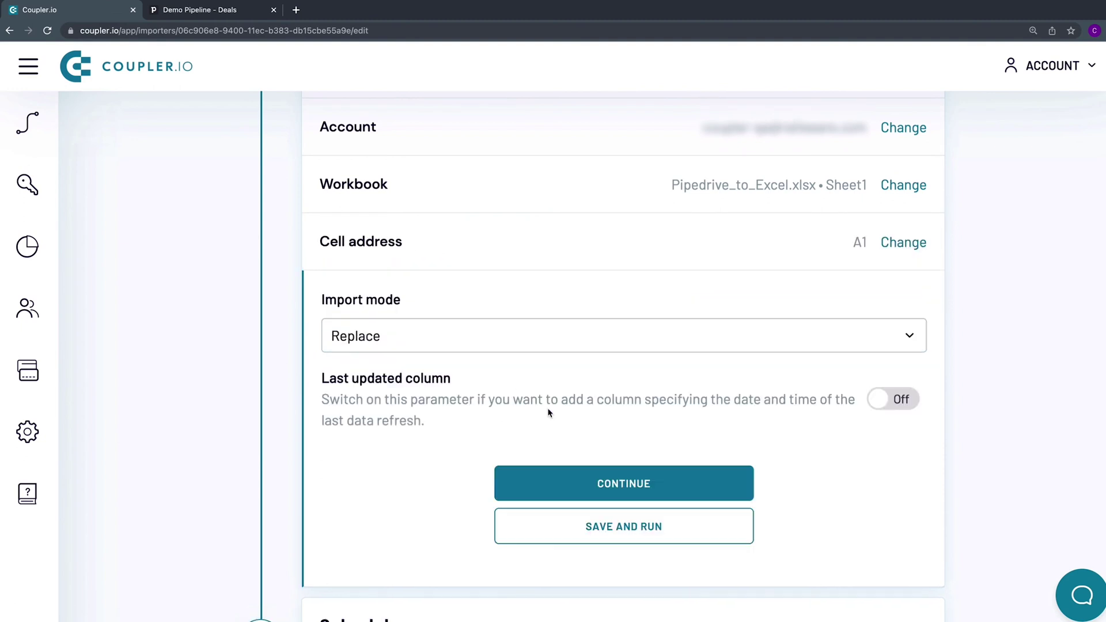
{"action": "left_click", "coordinate": [583, 484]}
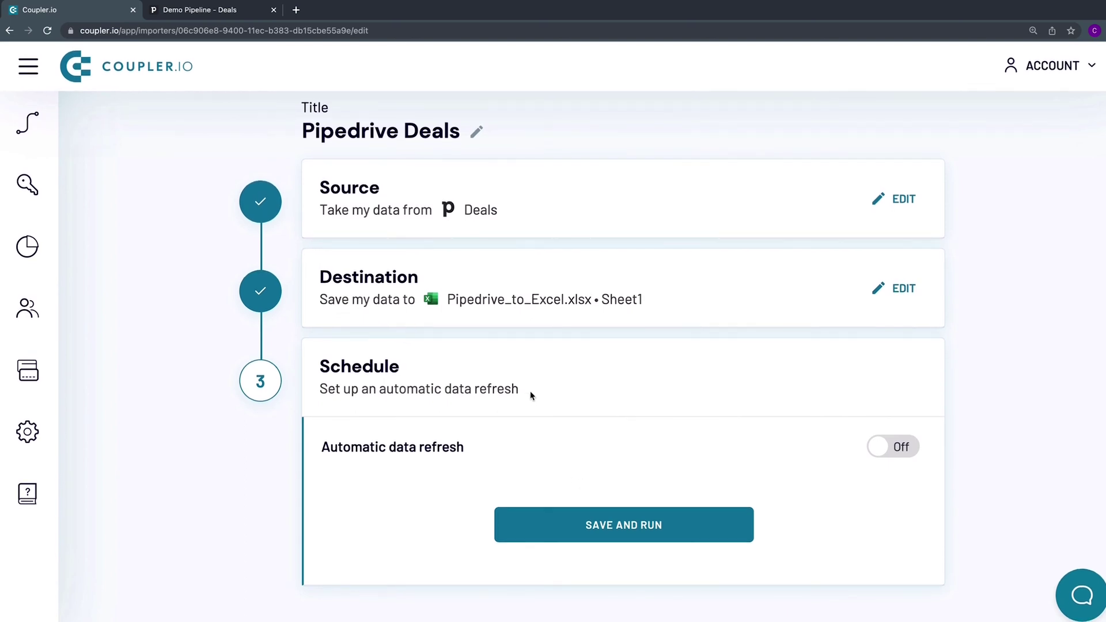
Turn on Every Hour refresh, remove Friday, keep 9:00–18:00, and save and run.
{"action": "left_click", "coordinate": [915, 450]}
{"action": "scroll", "coordinate": [915, 450], "scroll_direction": "down", "scroll_amount": 3}
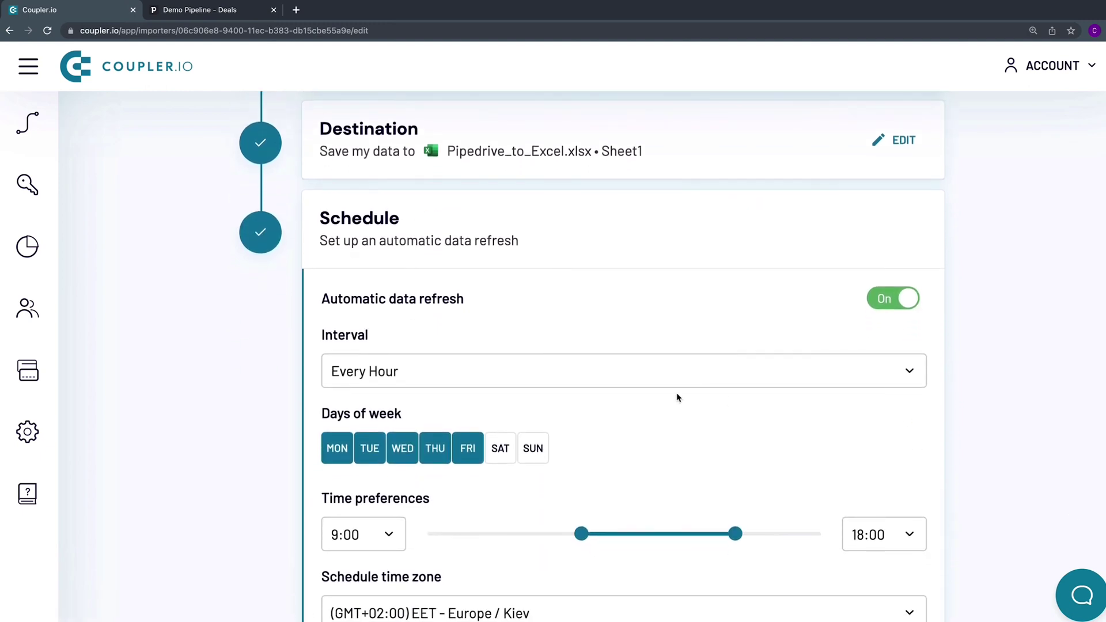
{"action": "left_click", "coordinate": [473, 459]}
{"action": "scroll", "coordinate": [474, 462], "scroll_direction": "down", "scroll_amount": 3}
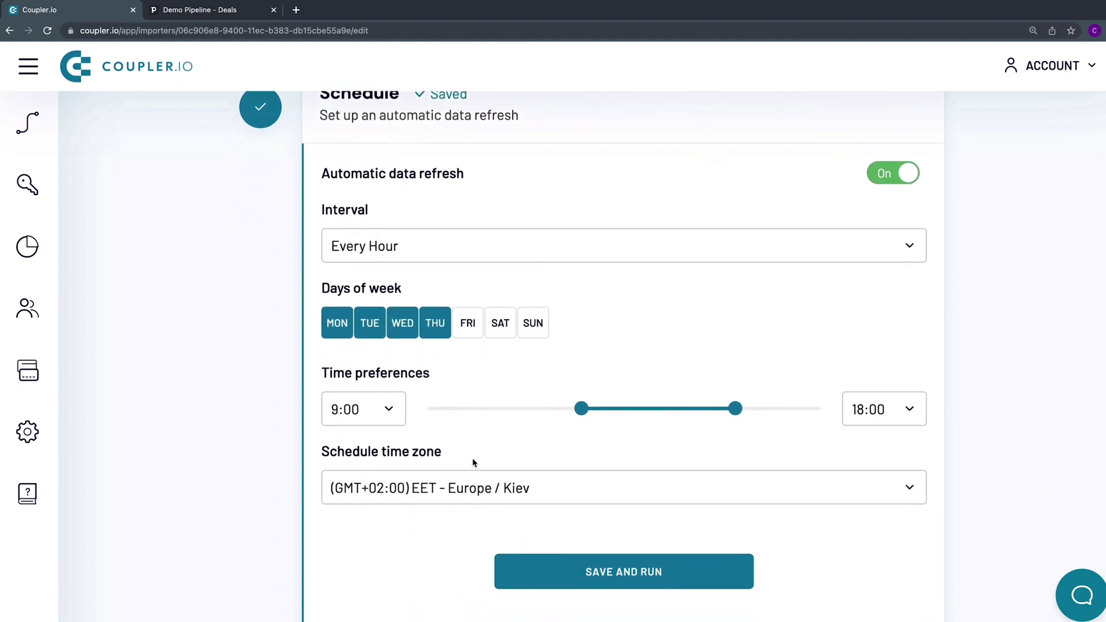
{"action": "scroll", "coordinate": [475, 402], "scroll_direction": "down", "scroll_amount": 1}
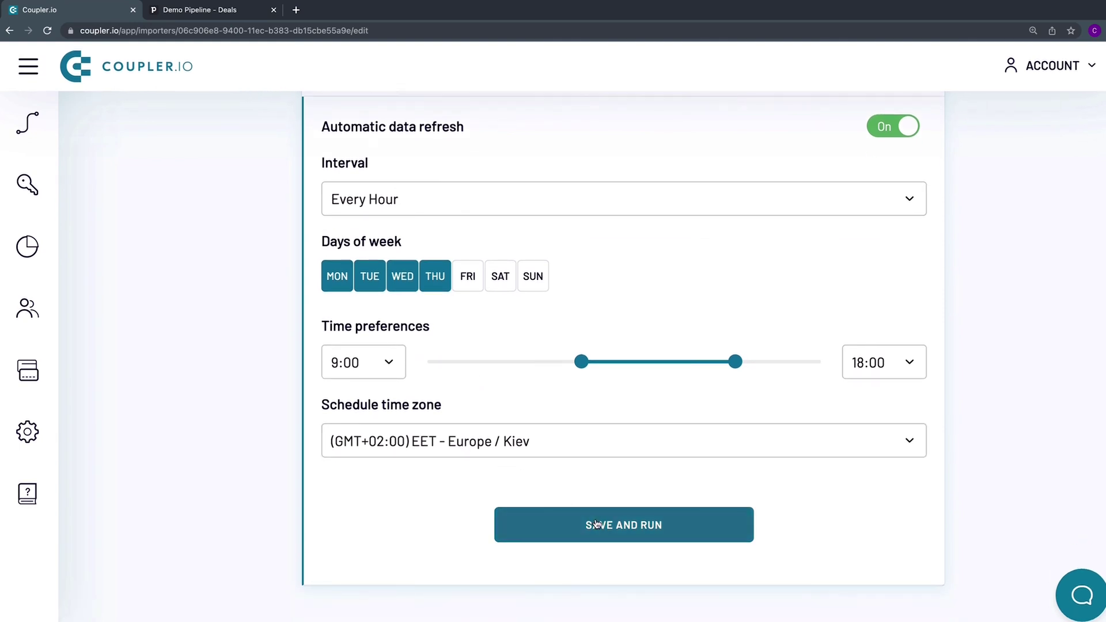
{"action": "left_click", "coordinate": [675, 529]}
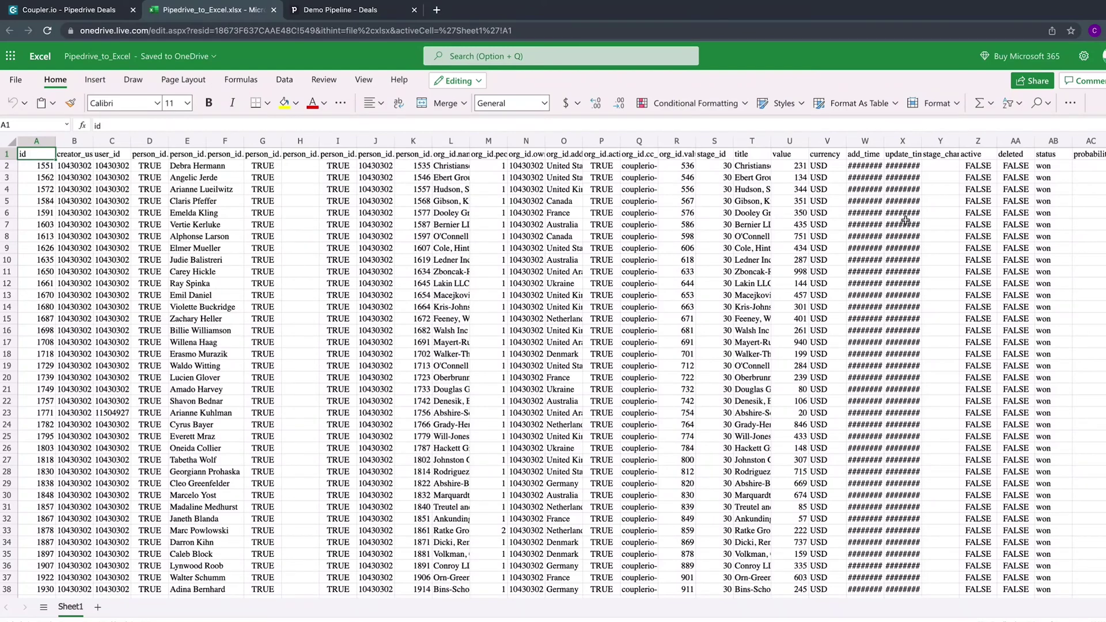
Return to the Pipedrive Deals importer page after reviewing the imported deals in Sheet1.
{"action": "left_click", "coordinate": [58, 11]}
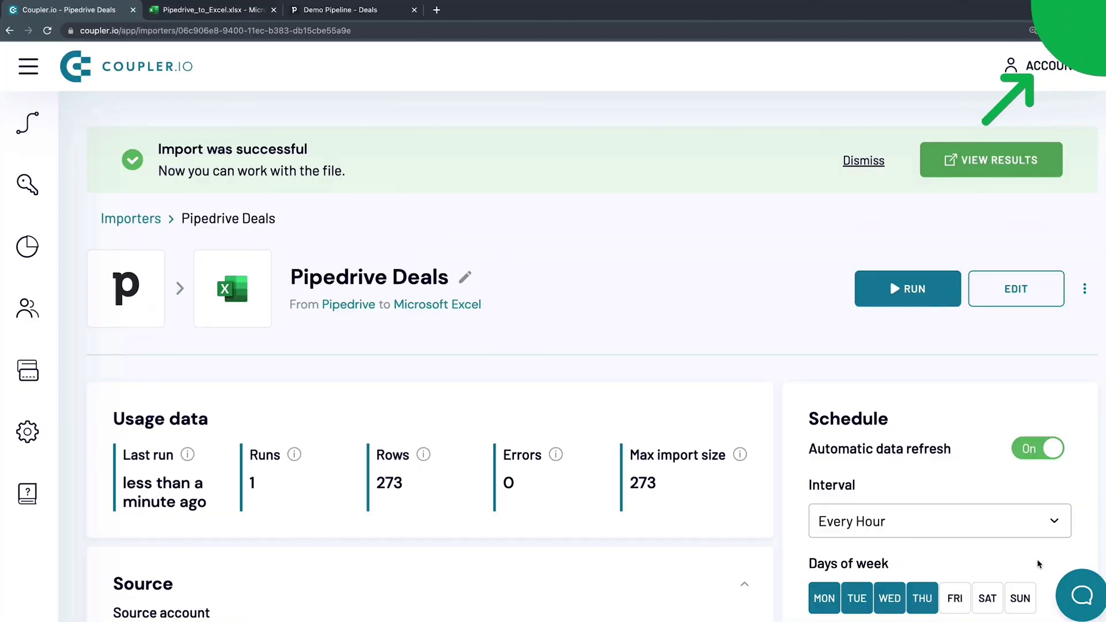
Open the Answers/Ask support chat panel from the launcher at the bottom right.
{"action": "left_click", "coordinate": [1081, 602]}
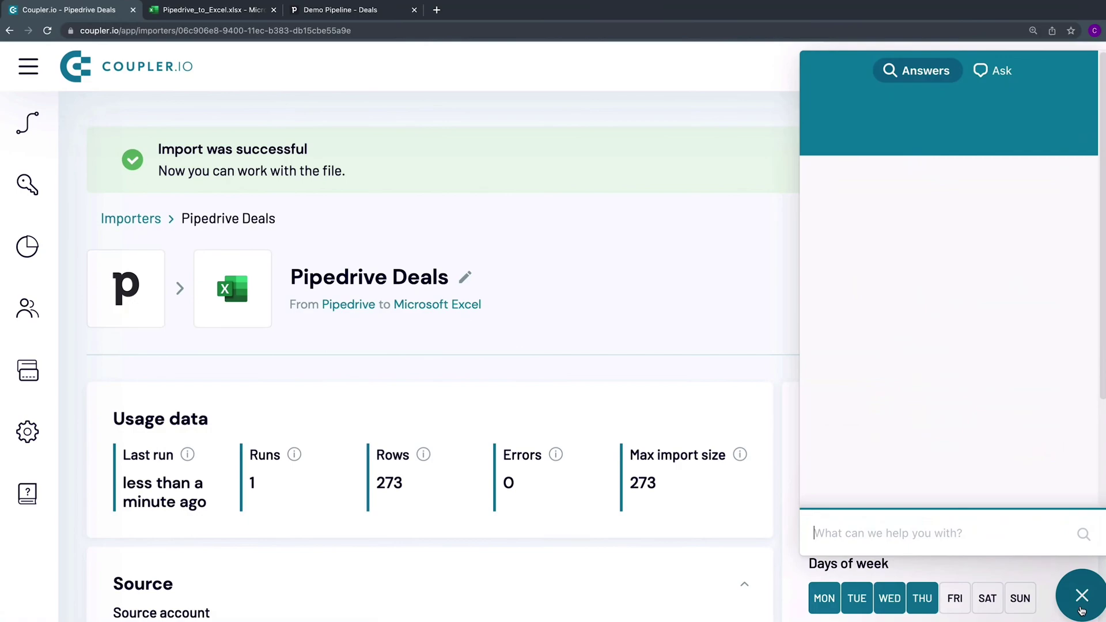